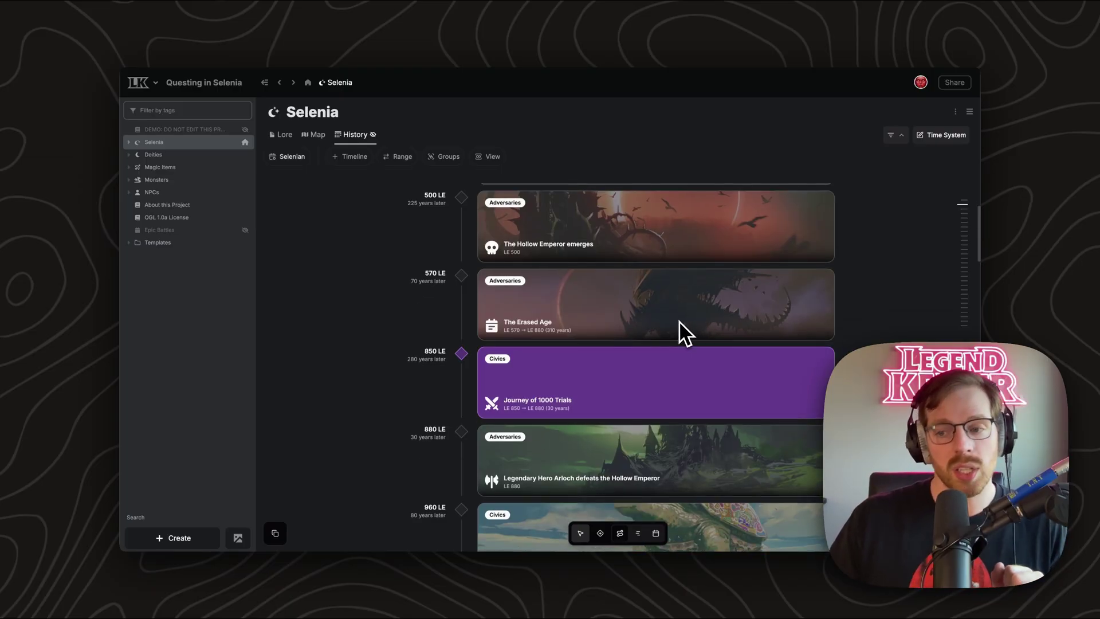
scroll(679, 321, "down", 2)
scroll(680, 321, "down", 4)
scroll(678, 319, "down", 2)
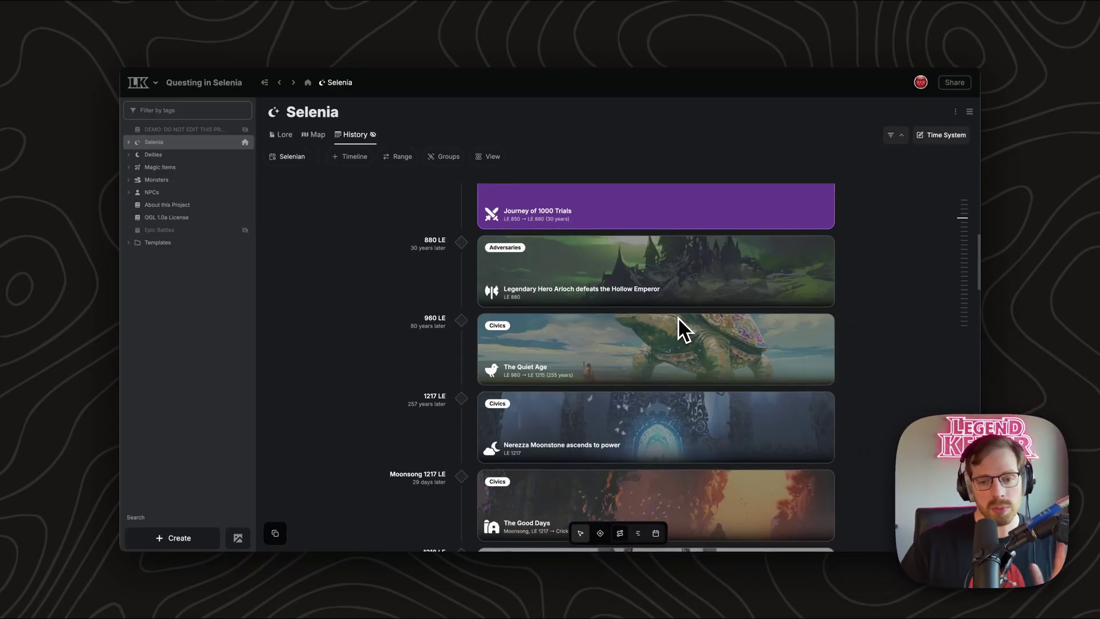
scroll(679, 320, "down", 2)
scroll(679, 319, "down", 1)
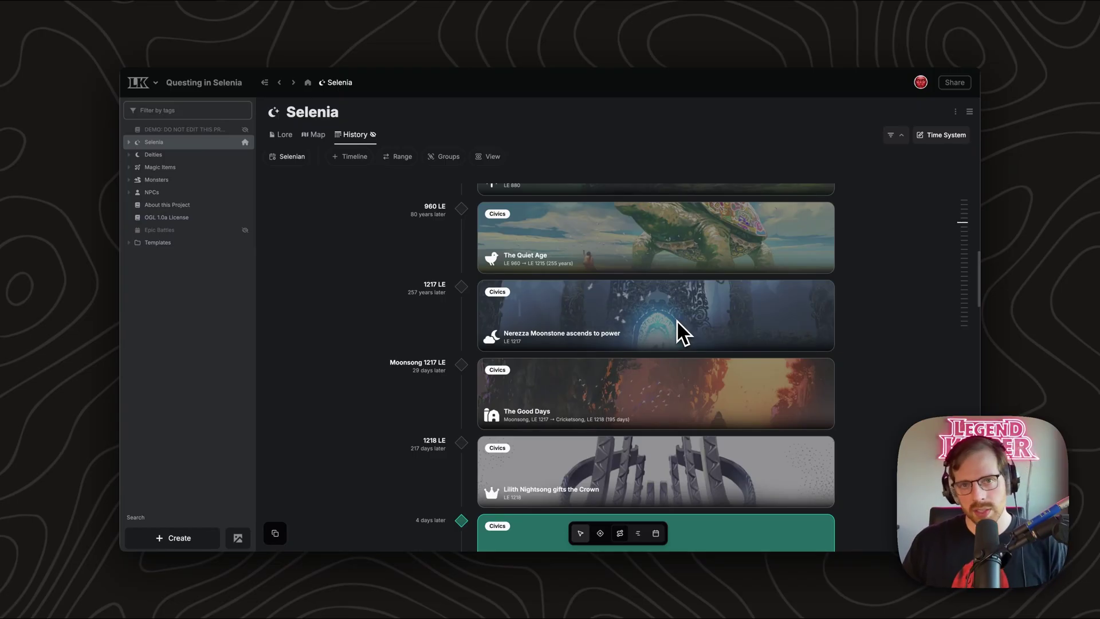
scroll(677, 321, "down", 2)
scroll(677, 320, "down", 2)
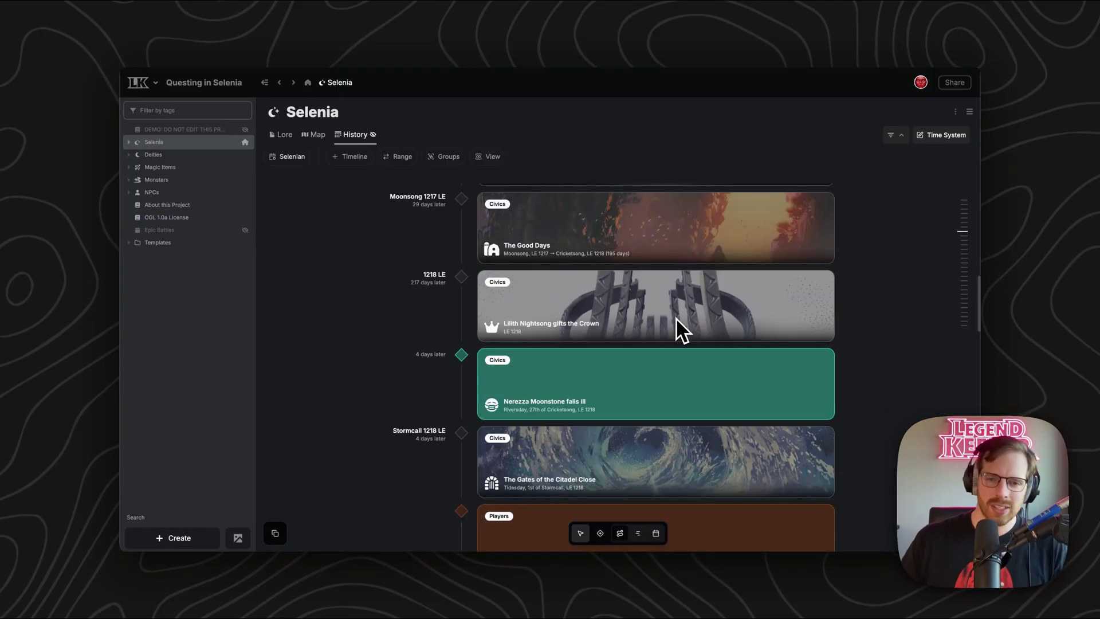
scroll(675, 313, "down", 2)
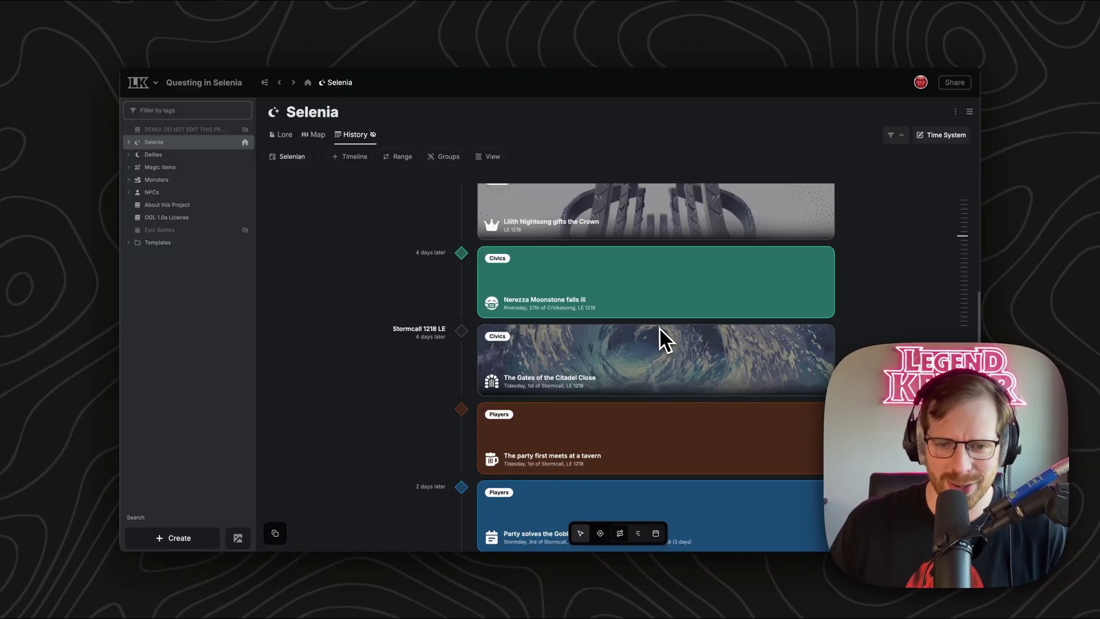
scroll(660, 328, "down", 2)
scroll(657, 327, "down", 3)
scroll(657, 326, "down", 1)
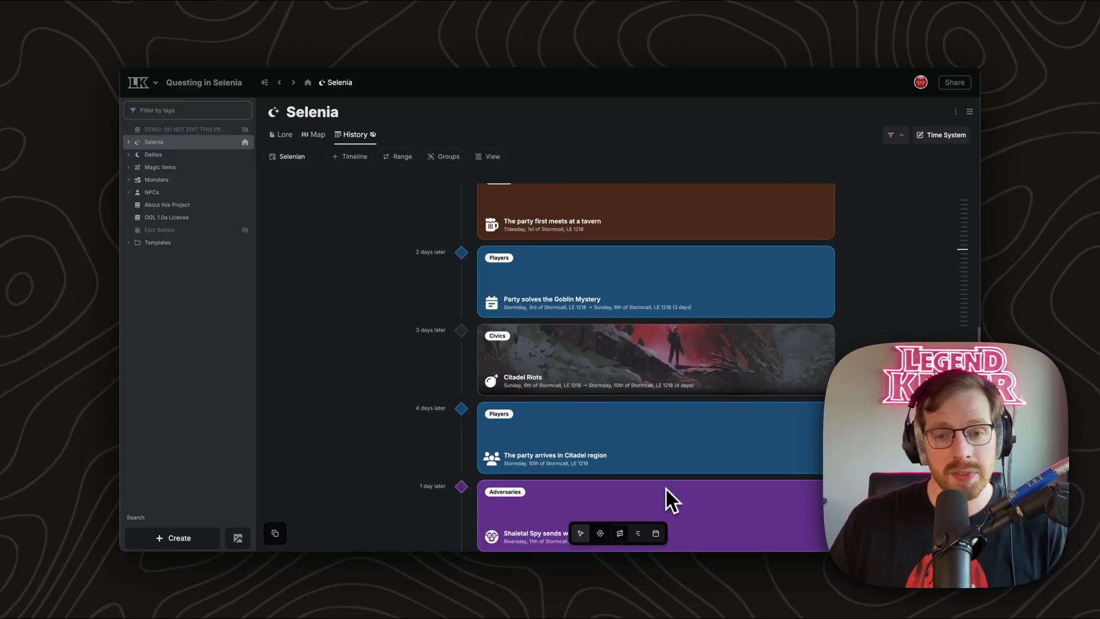
Step: Switch Selenia's History to calendar view, laying out Stormcall, LE 1218 events by day
left_click(649, 534)
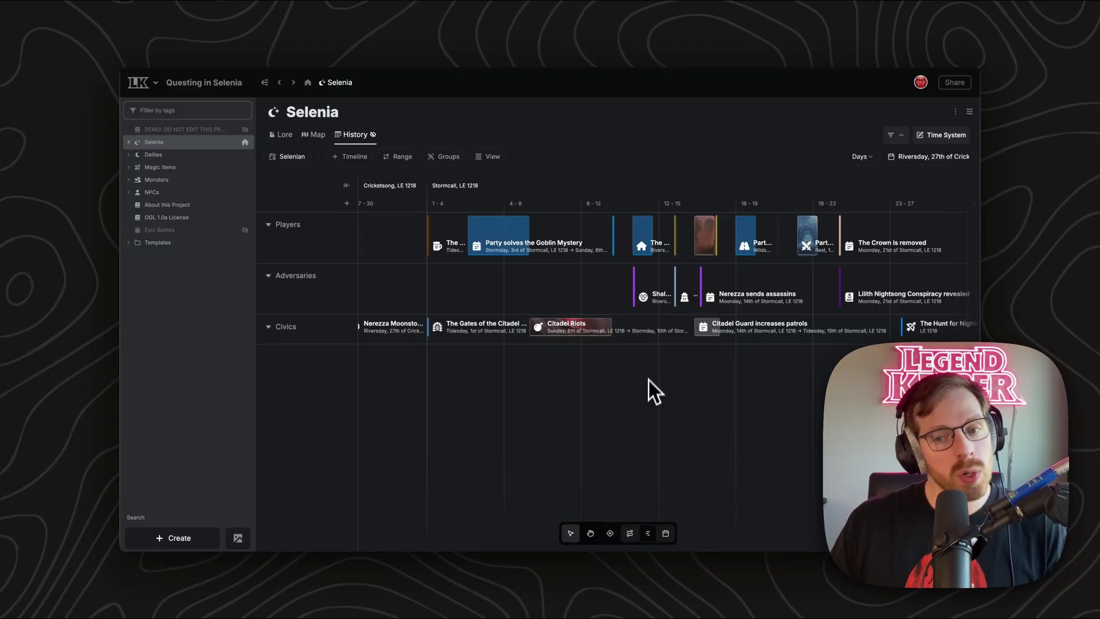
scroll(654, 344, "down", 2)
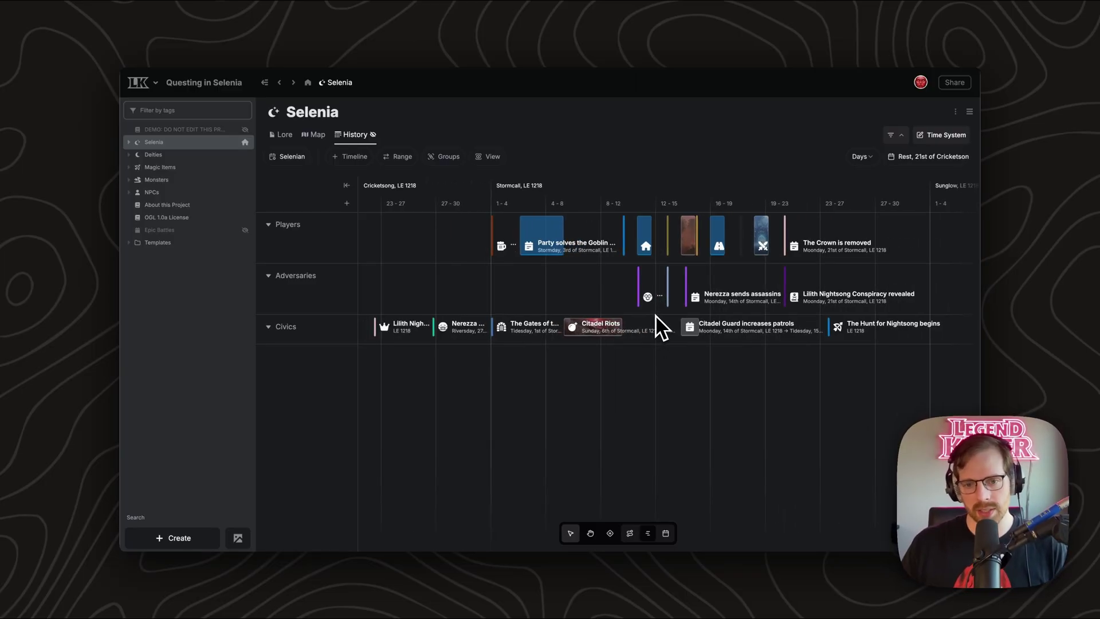
scroll(661, 326, "up", 3)
scroll(660, 327, "up", 3)
scroll(670, 327, "up", 3)
scroll(680, 327, "up", 3)
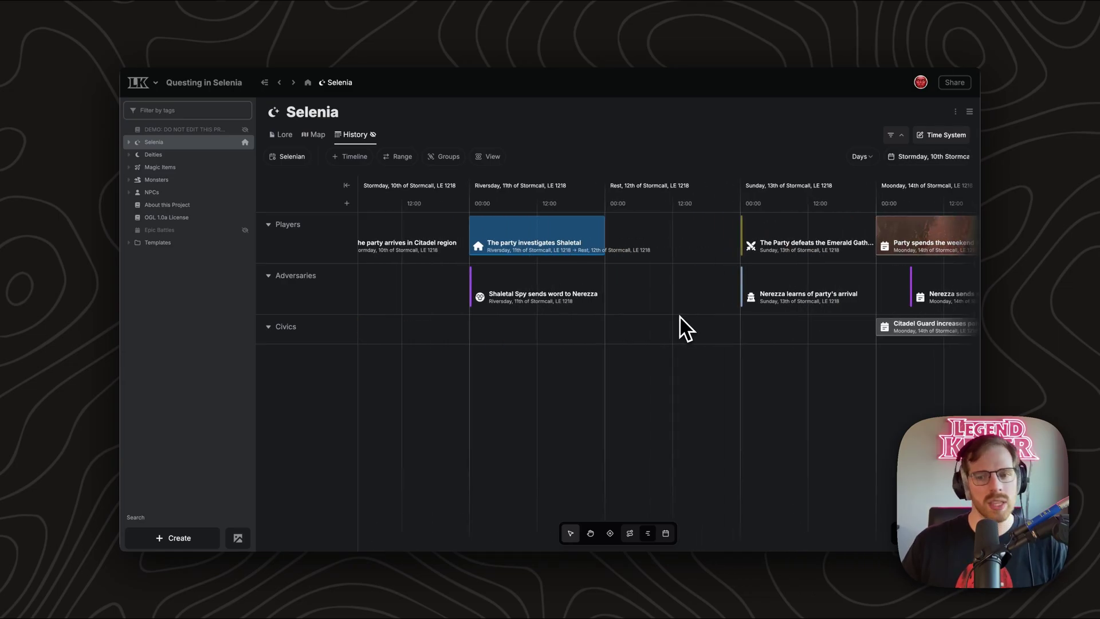
scroll(688, 329, "down", 1)
scroll(693, 331, "up", 3)
scroll(693, 335, "up", 3)
scroll(693, 335, "up", 3)
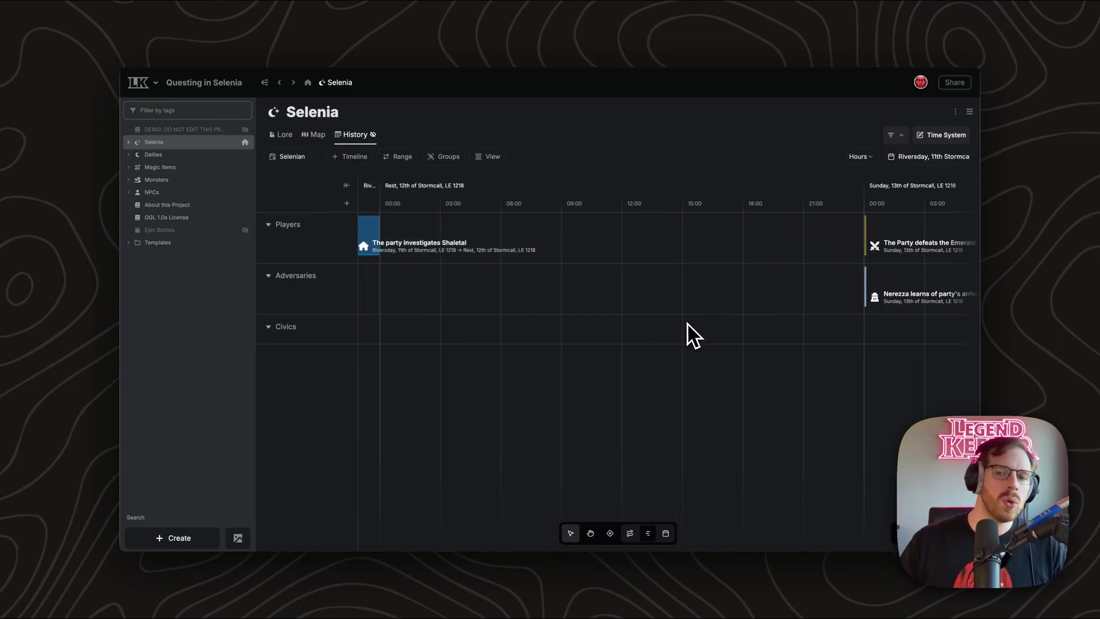
scroll(692, 333, "down", 3)
scroll(693, 331, "down", 3)
scroll(692, 329, "down", 3)
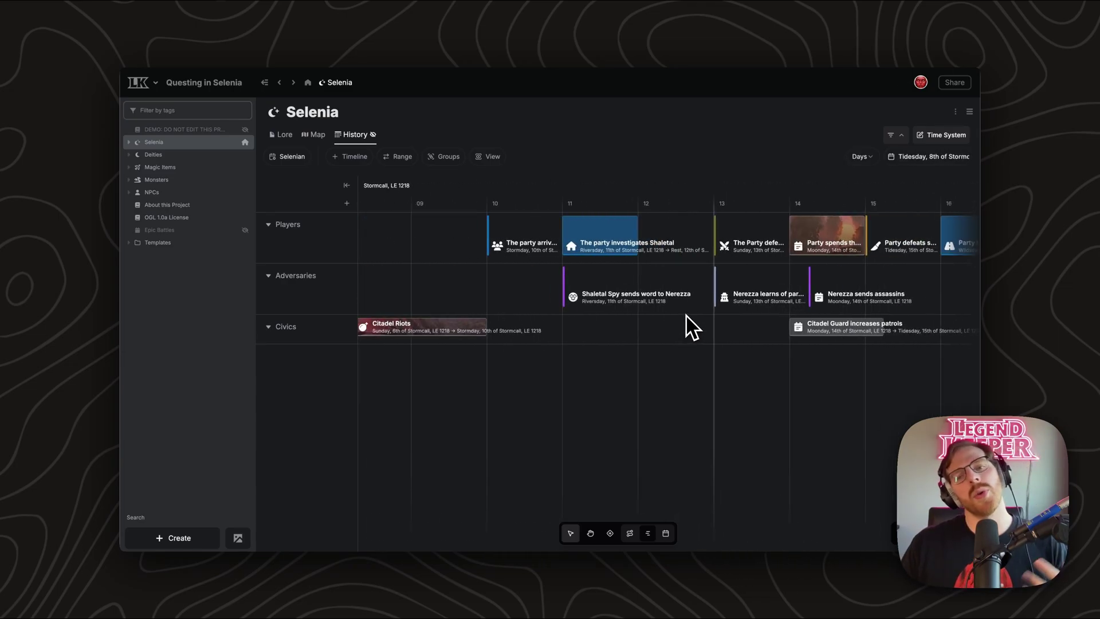
scroll(692, 327, "down", 3)
scroll(693, 327, "down", 3)
scroll(692, 326, "down", 3)
scroll(693, 327, "down", 3)
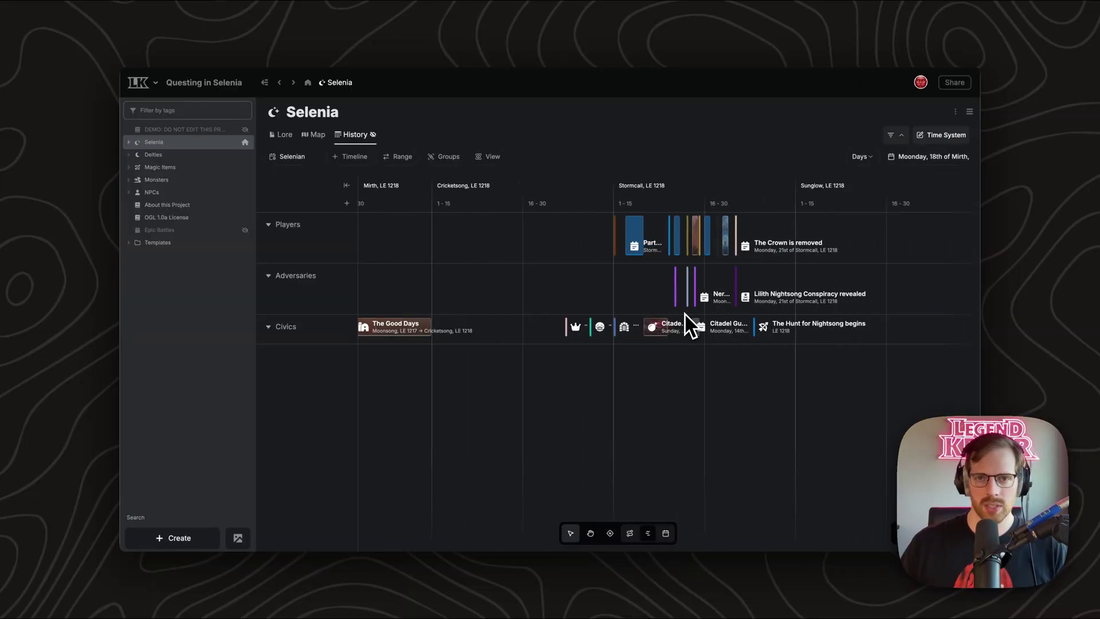
scroll(692, 327, "down", 3)
scroll(692, 327, "down", 2)
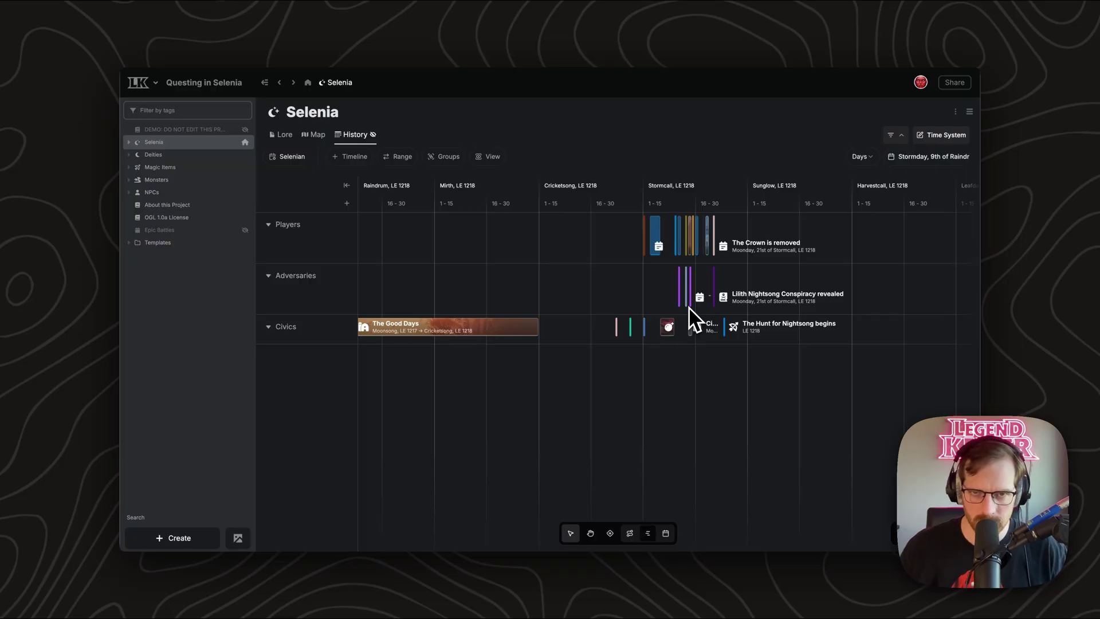
scroll(686, 322, "up", 4)
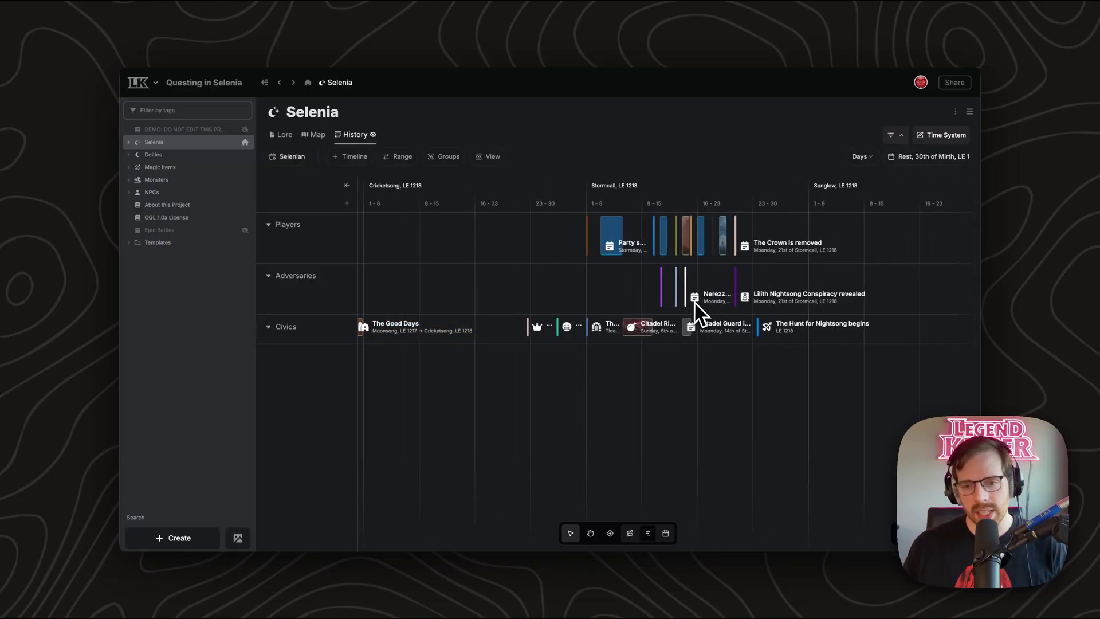
Step: Try the calendar and list views, dismiss a new-event form, then settle on the Gantt chart
left_click(665, 534)
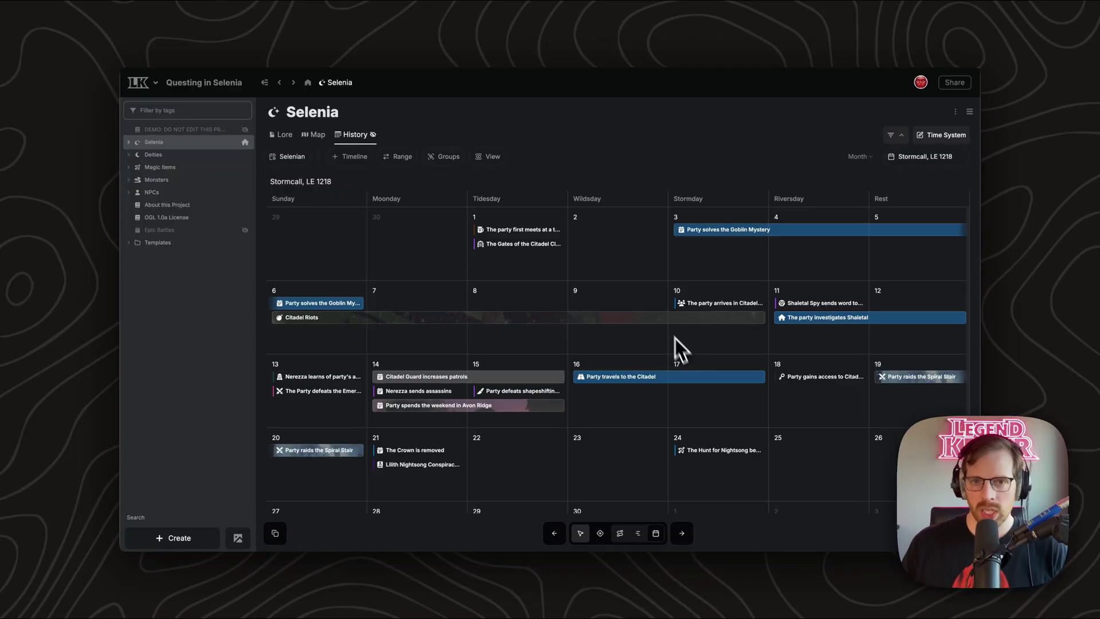
left_click(622, 534)
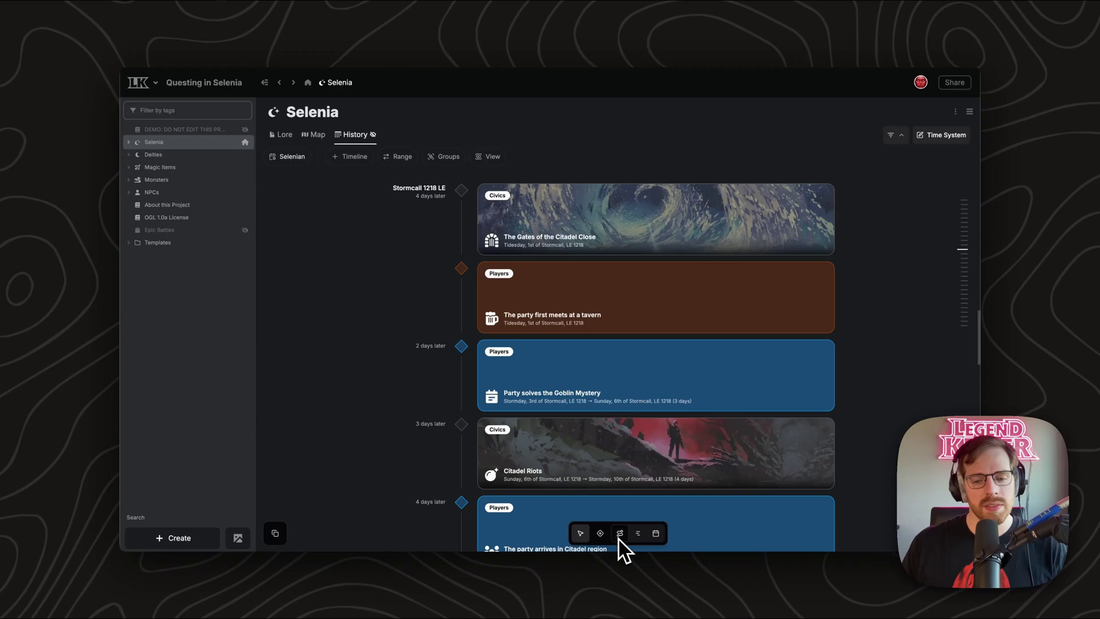
left_click(601, 533)
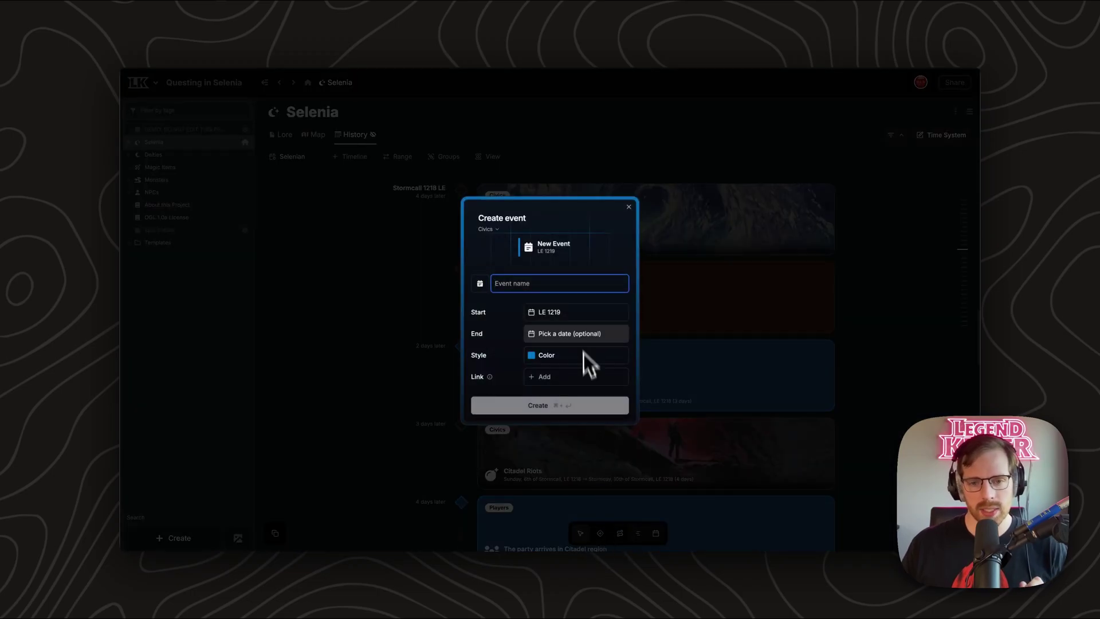
left_click(700, 309)
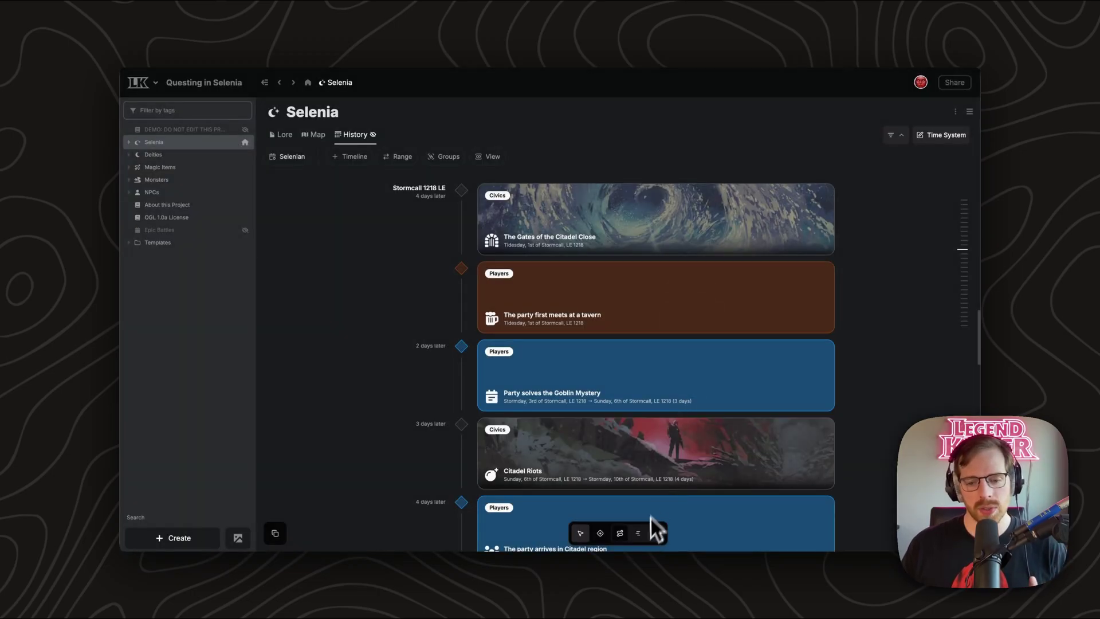
left_click(651, 533)
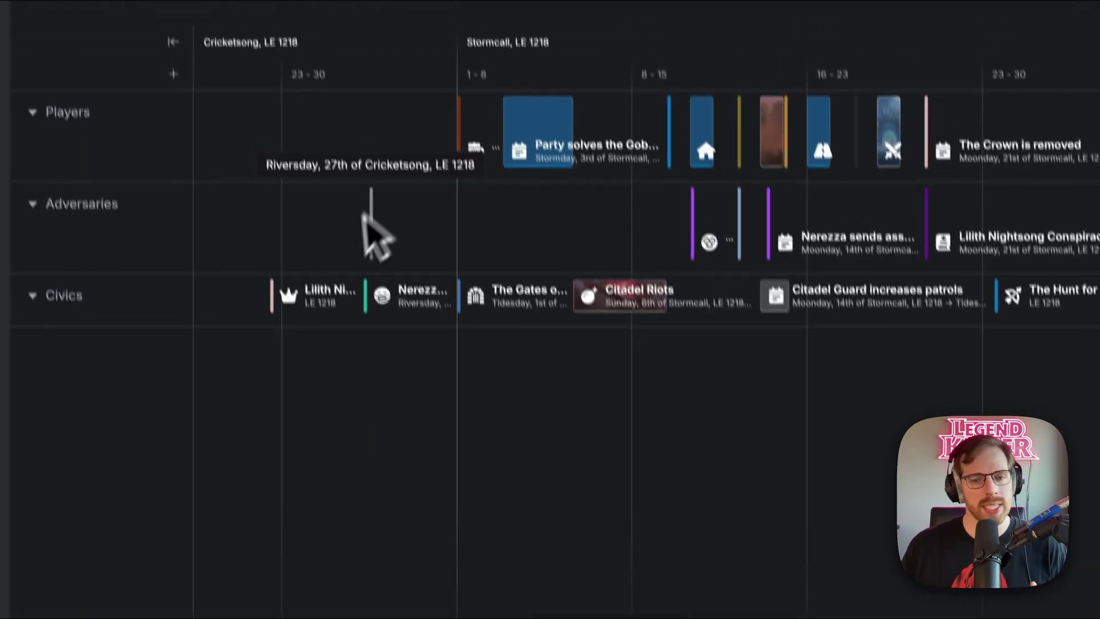
left_click_drag(163, 296, 700, 329)
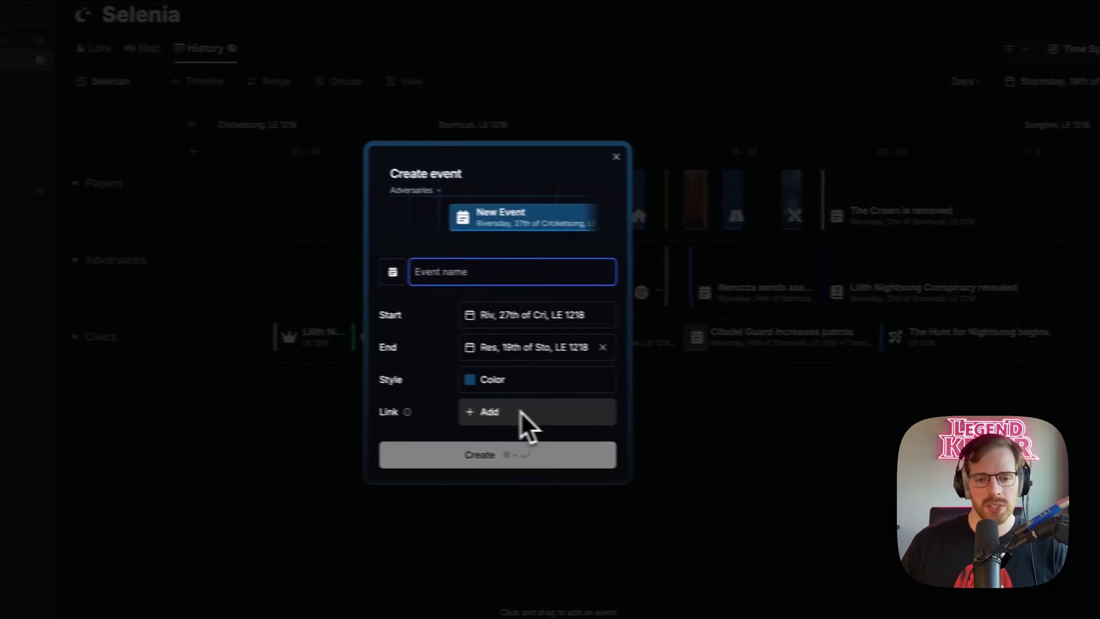
left_click(550, 415)
left_click(751, 430)
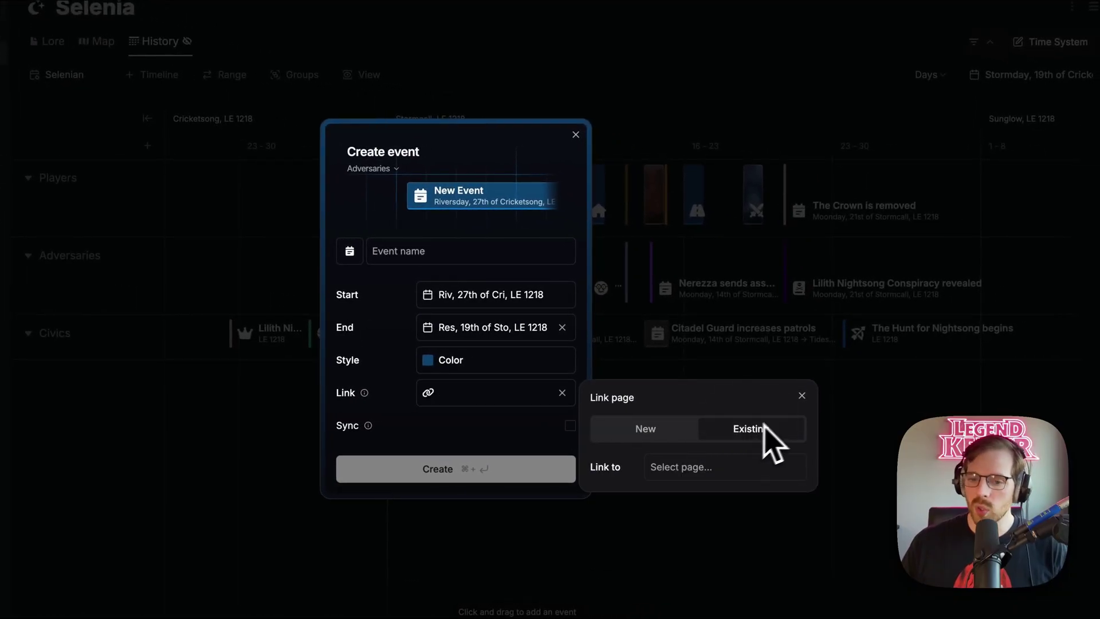
left_click(801, 396)
left_click(723, 335)
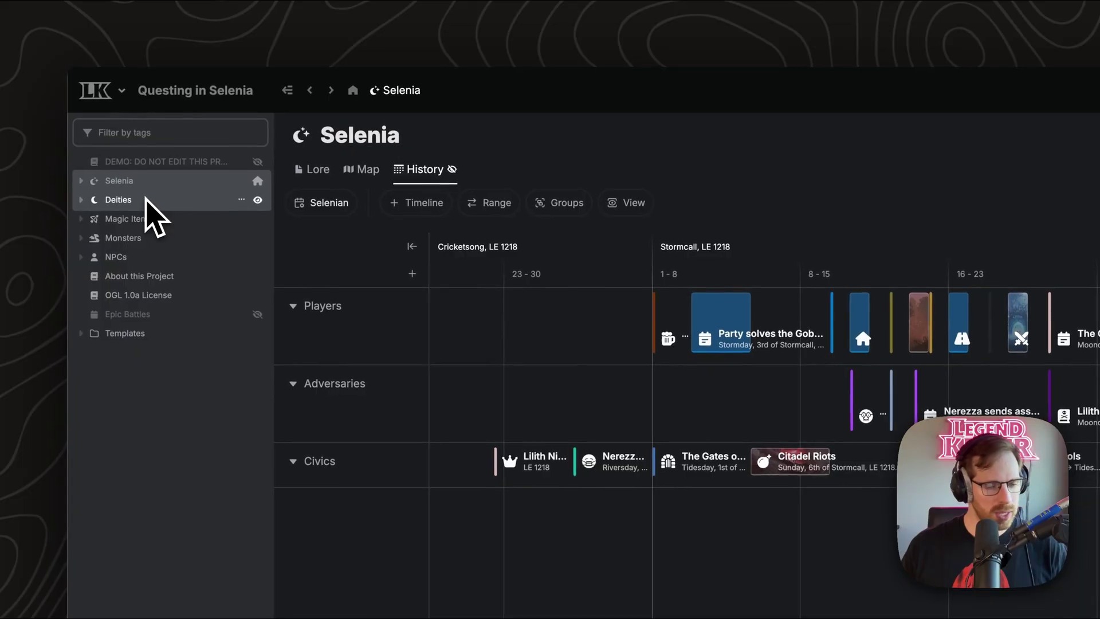
mouse_move(146, 205)
left_mouse_down()
mouse_move(571, 305)
mouse_move(610, 300)
left_mouse_up()
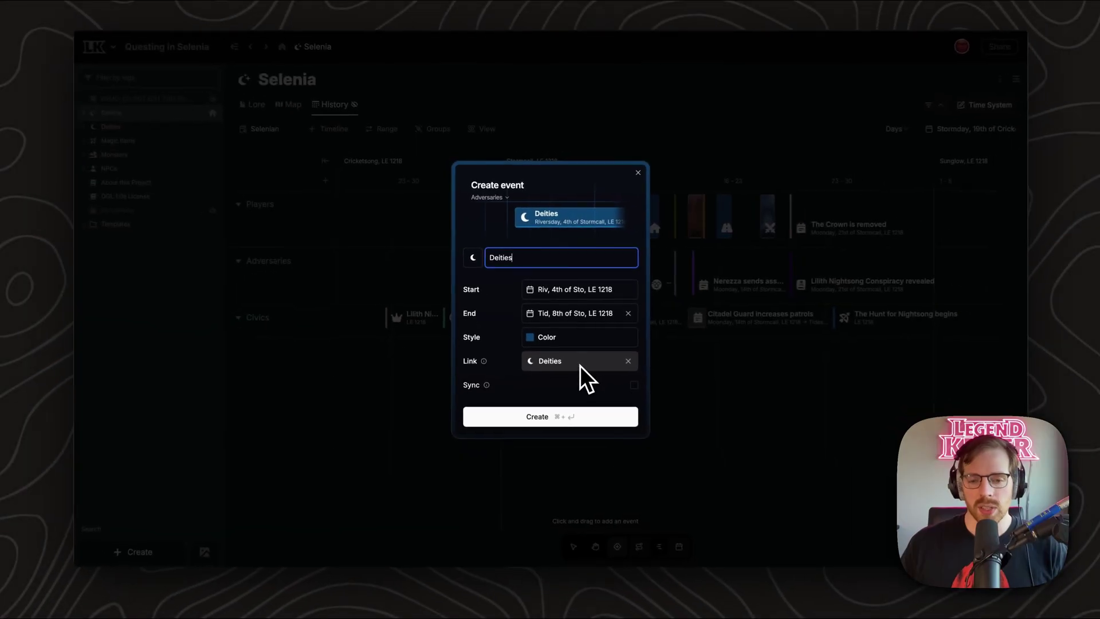
key("ctrl+Return")
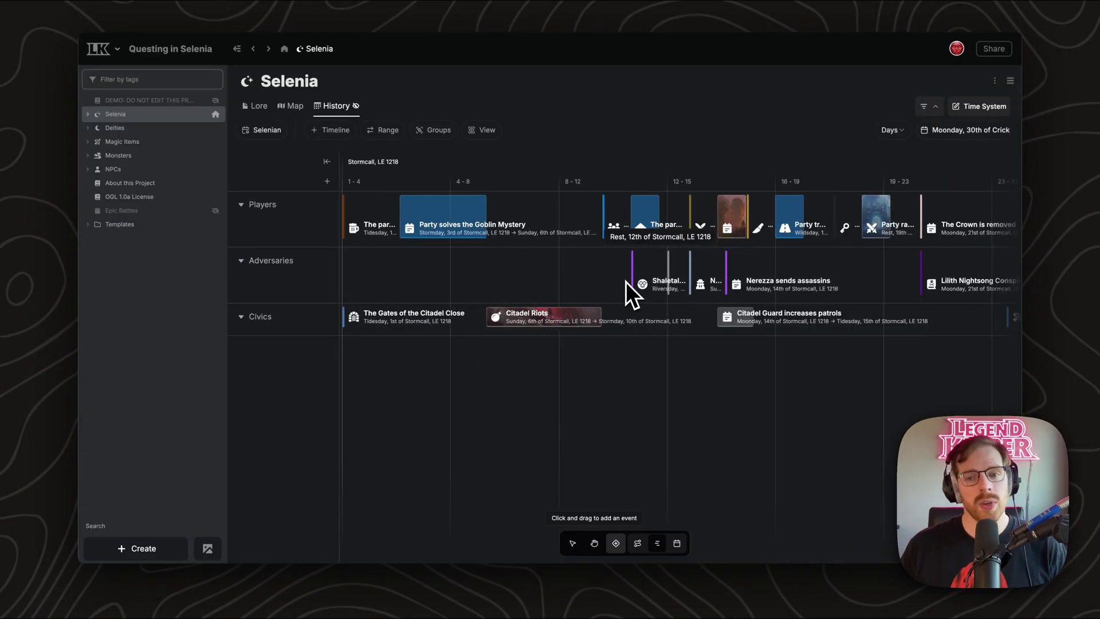
scroll(626, 281, "up", 3)
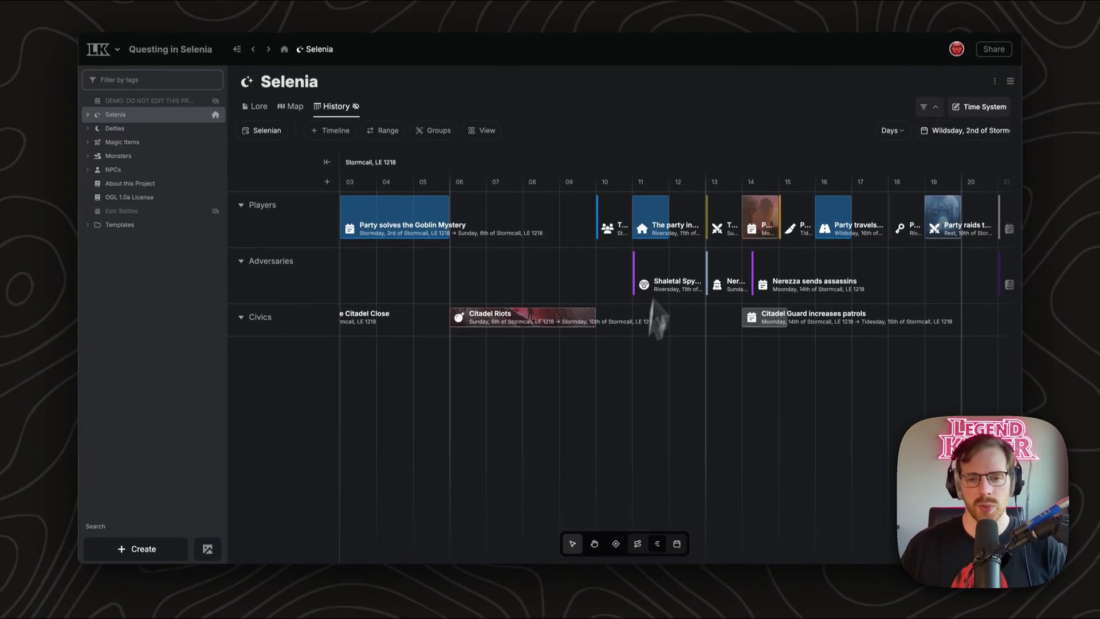
right_click(666, 221)
mouse_move(723, 319)
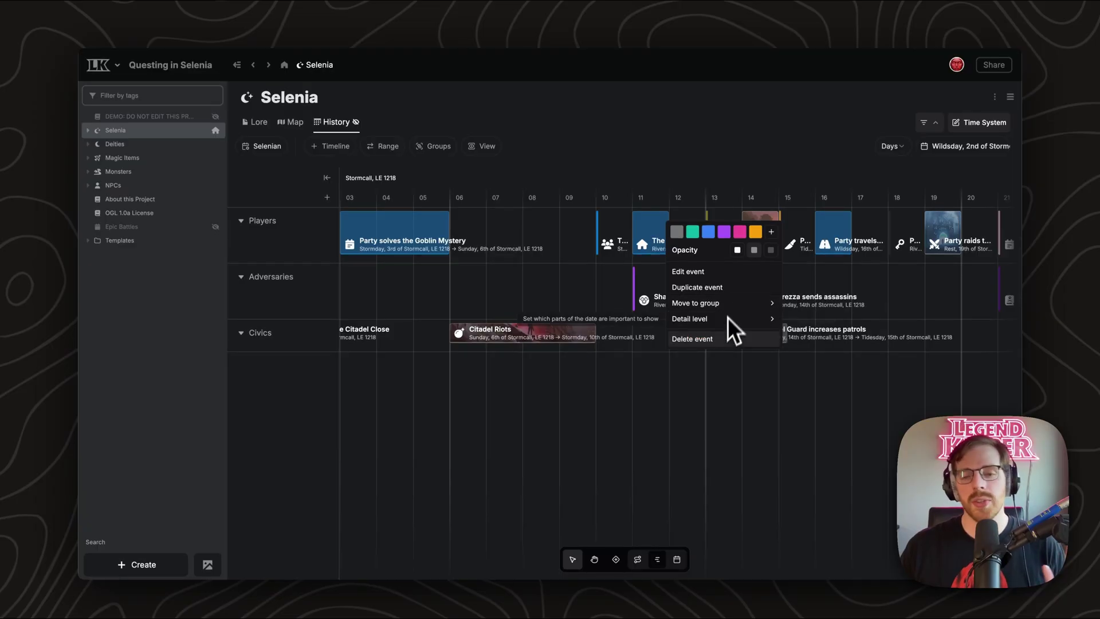
left_click(723, 341)
key("ctrl+z")
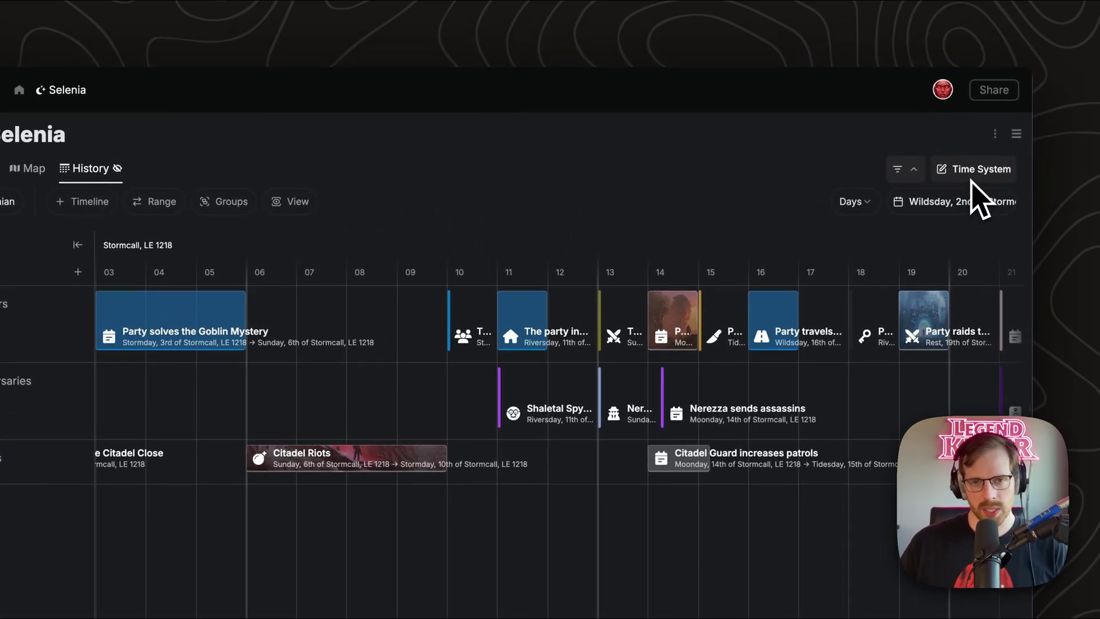
left_click(972, 172)
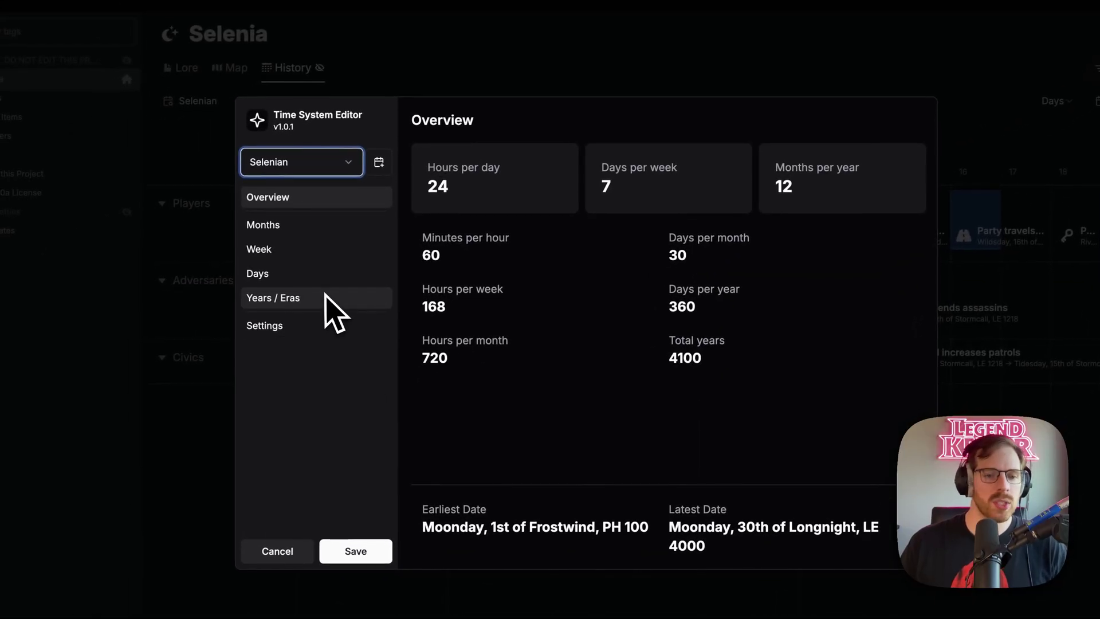
left_click(320, 300)
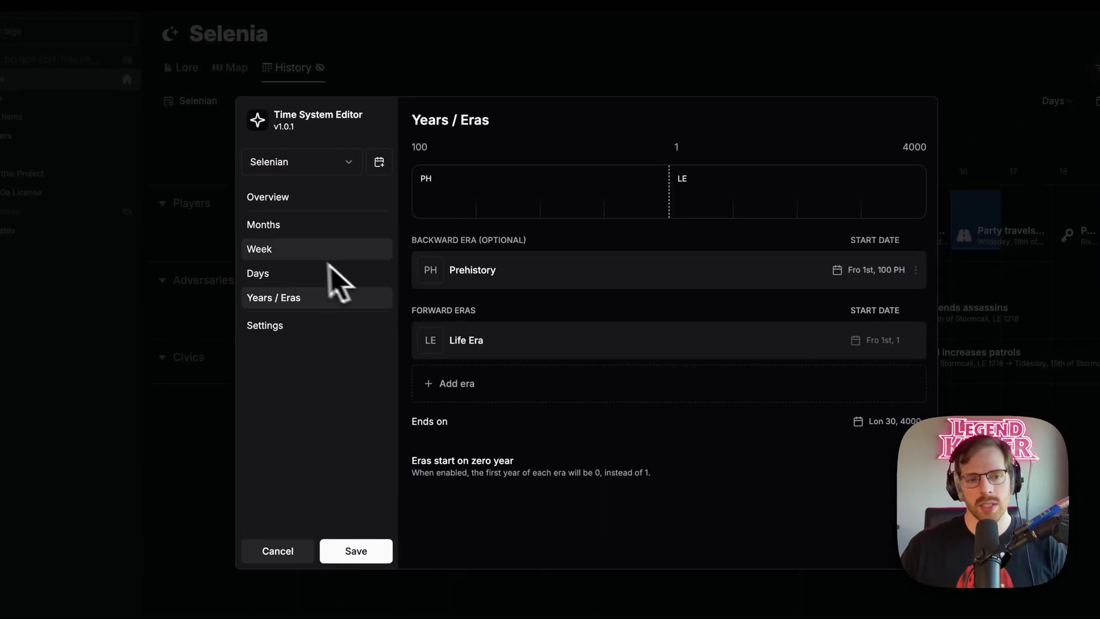
left_click(303, 254)
left_click(304, 228)
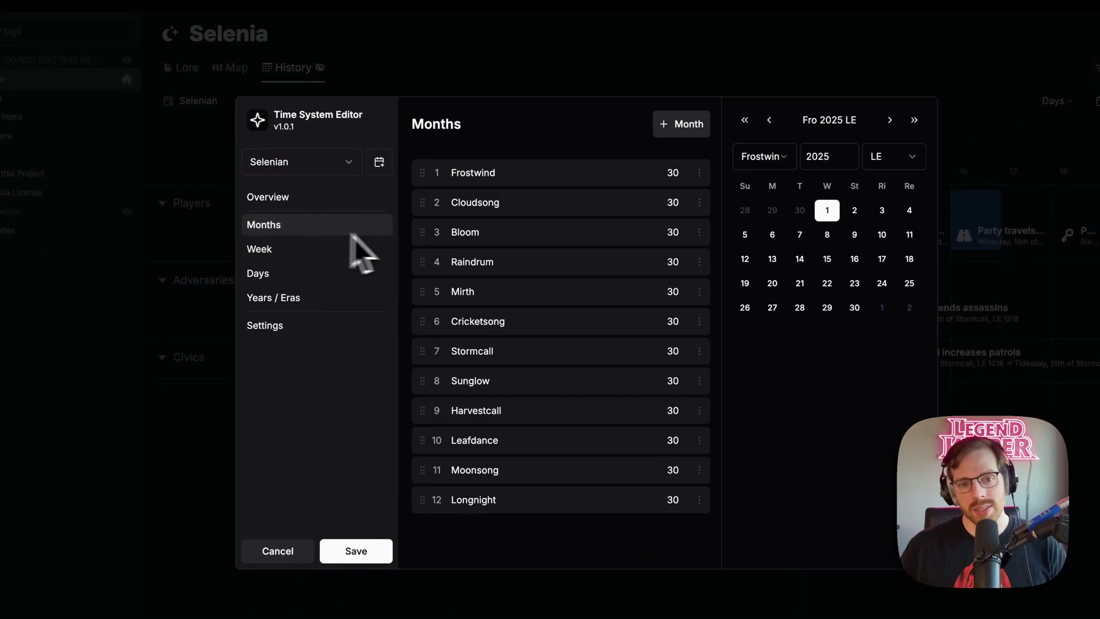
left_click(303, 275)
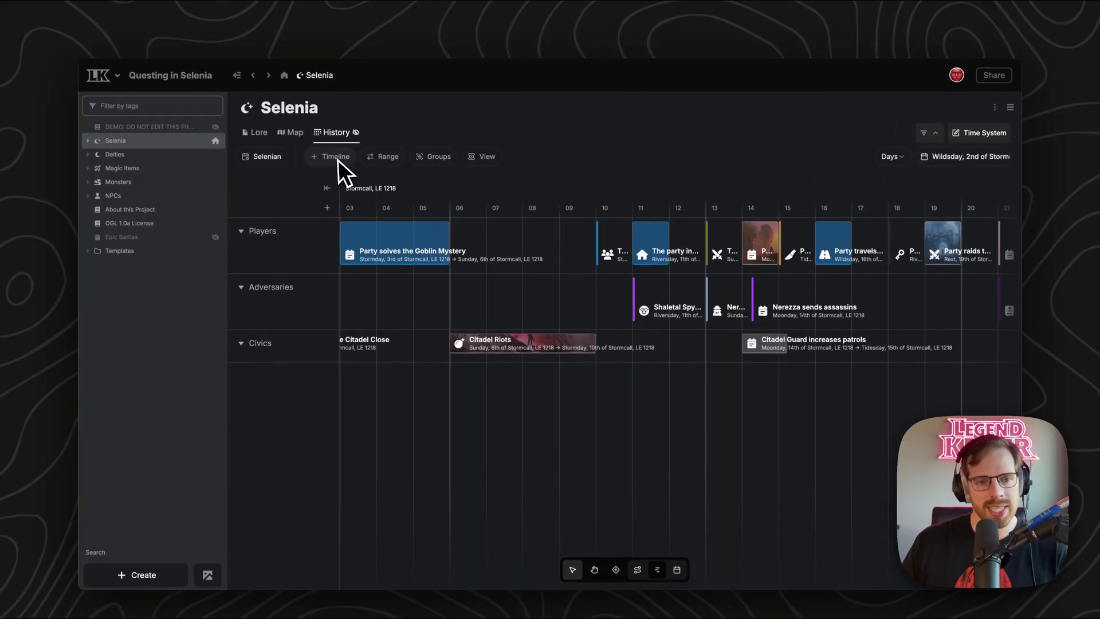
Step: Include the Epic Battles timeline, adding a row with its three Stormcall 1218 battles
left_click(335, 164)
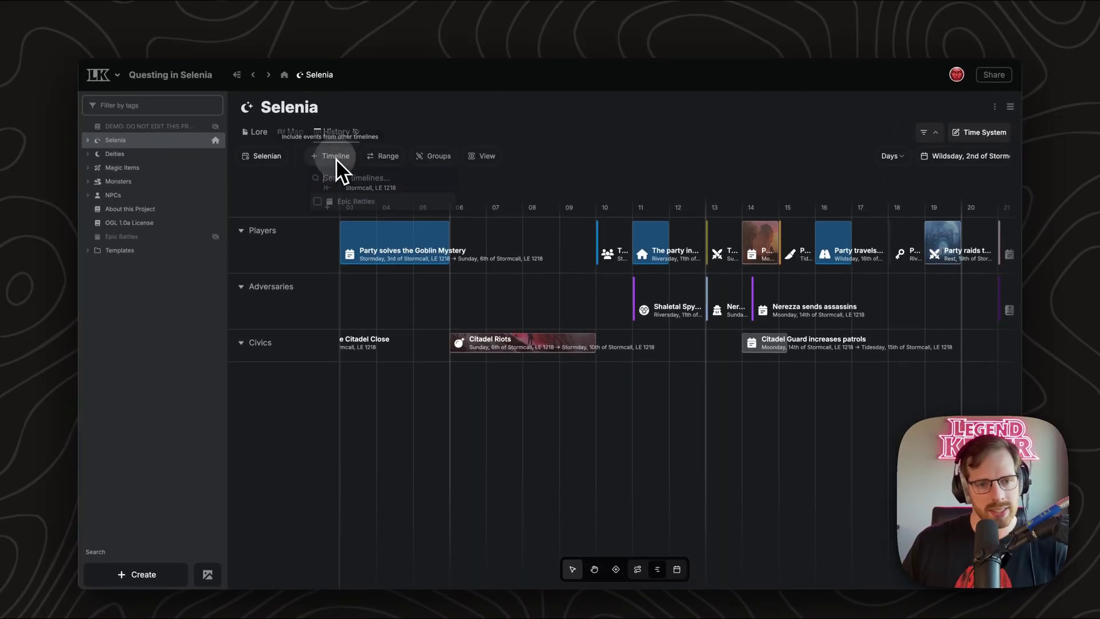
left_click(372, 205)
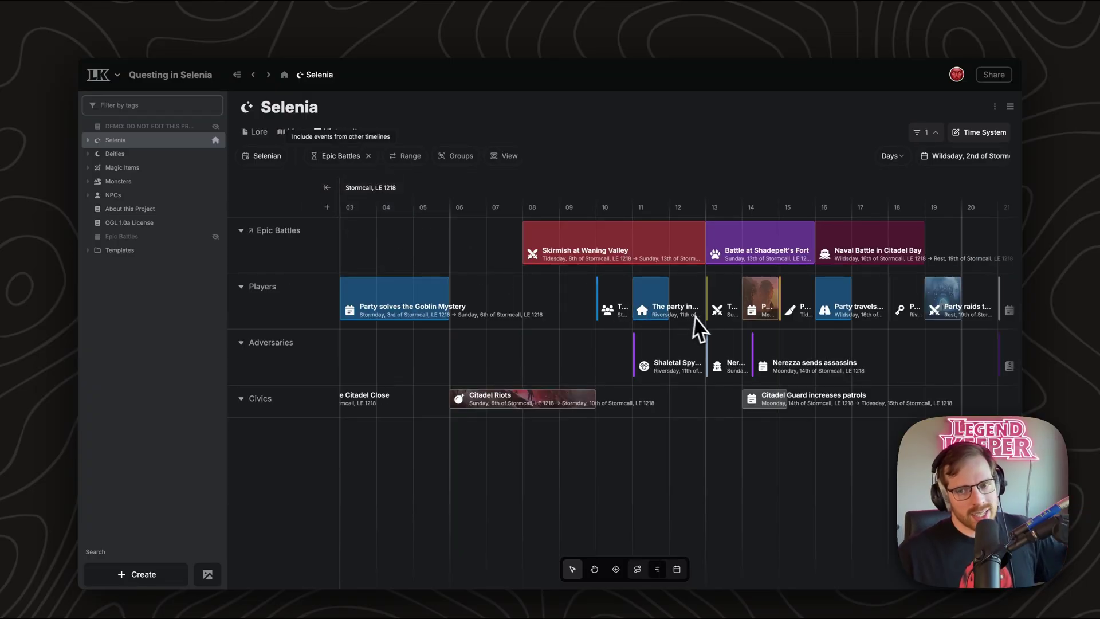
scroll(701, 330, "down", 3)
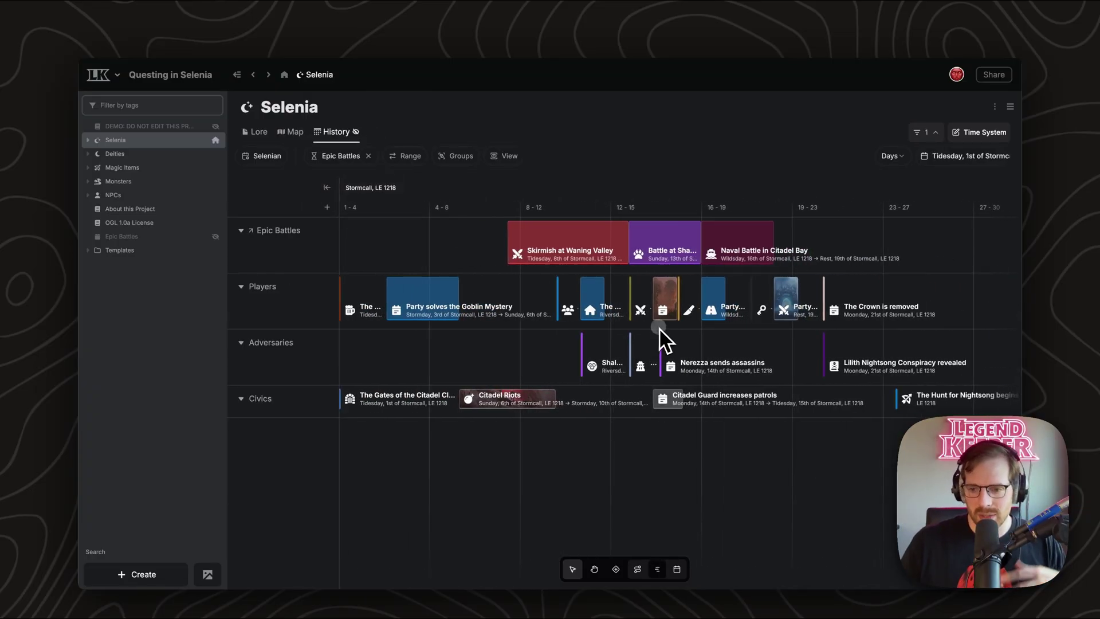
left_click_drag(659, 328, 625, 335)
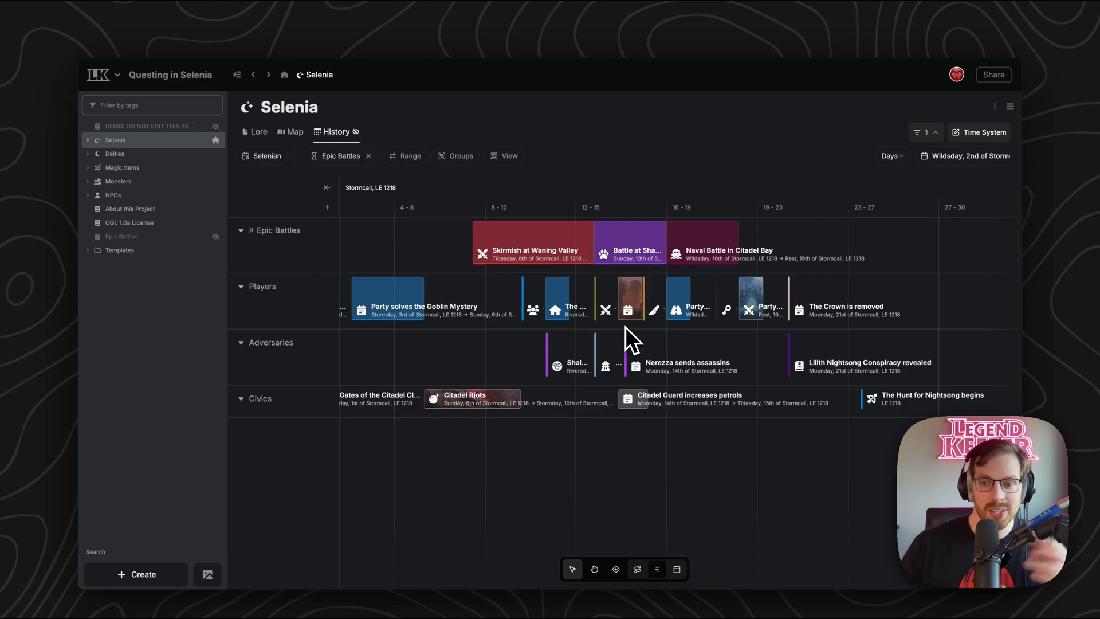